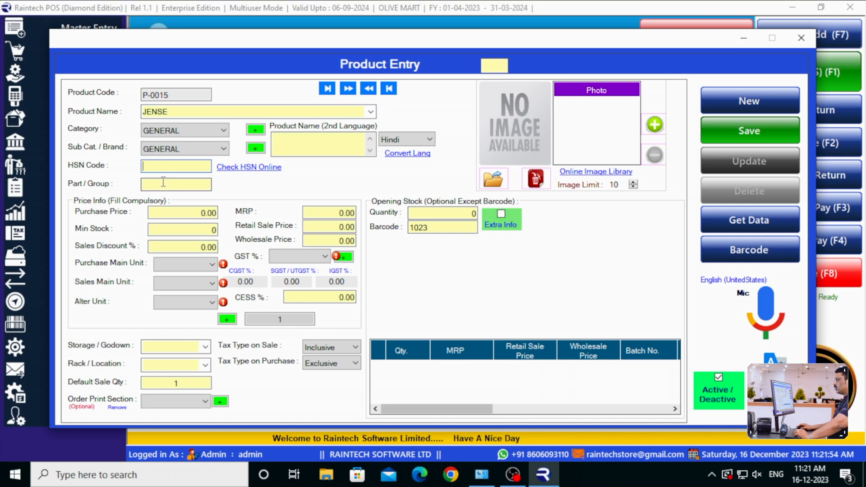
# Enter AFG4545 as the part/group of the product JENSE
pyautogui.write('4545')
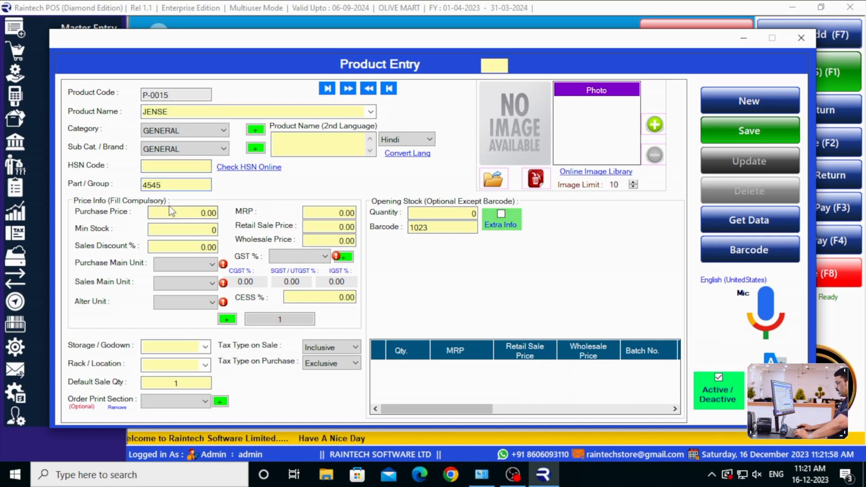
pyautogui.press('BackSpace')
pyautogui.press('BackSpace')
pyautogui.press('BackSpace')
pyautogui.press('BackSpace')
pyautogui.write('4545')
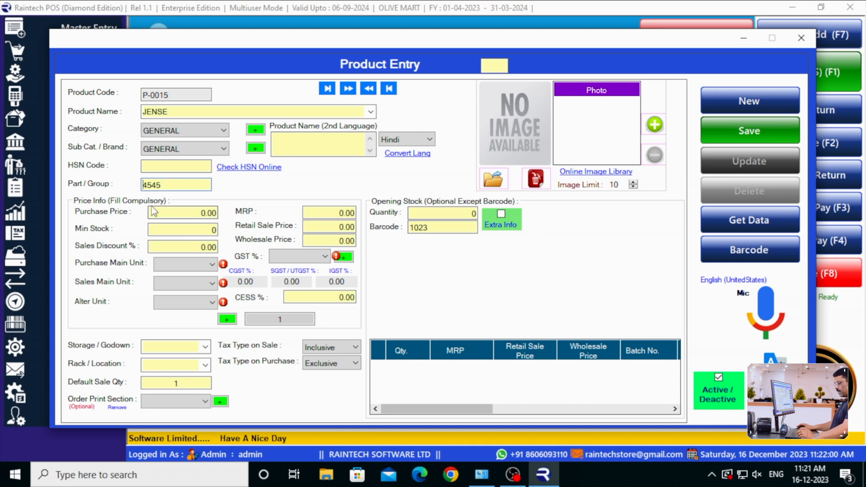
pyautogui.press('Home')
pyautogui.write('A')
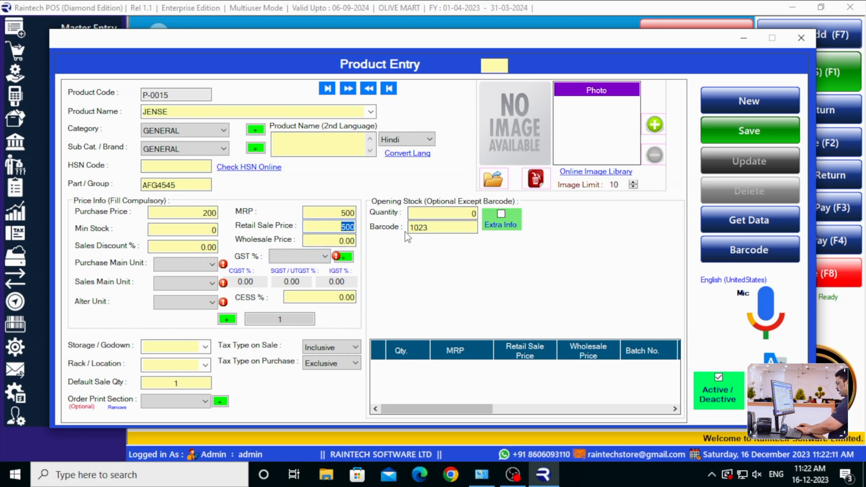
# Price the product with purchase price 200, MRP 500, retail sale price 500 and wholesale price 450
pyautogui.write('45')
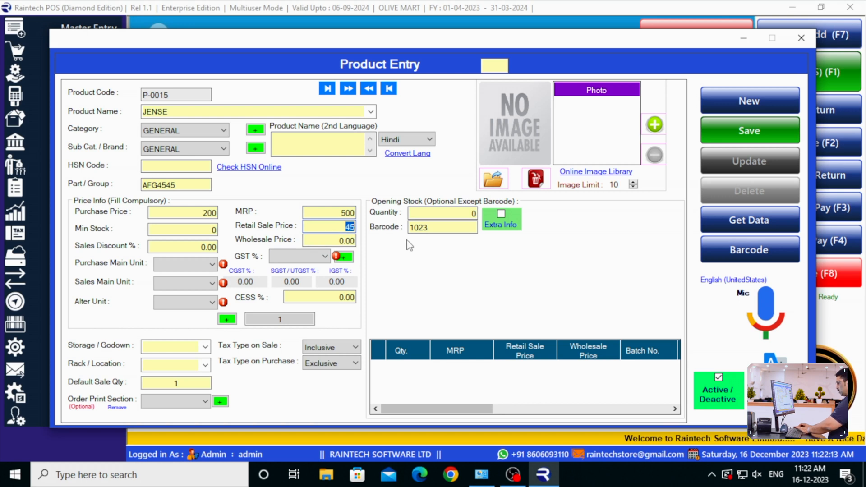
pyautogui.click(337, 244)
pyautogui.write('450')
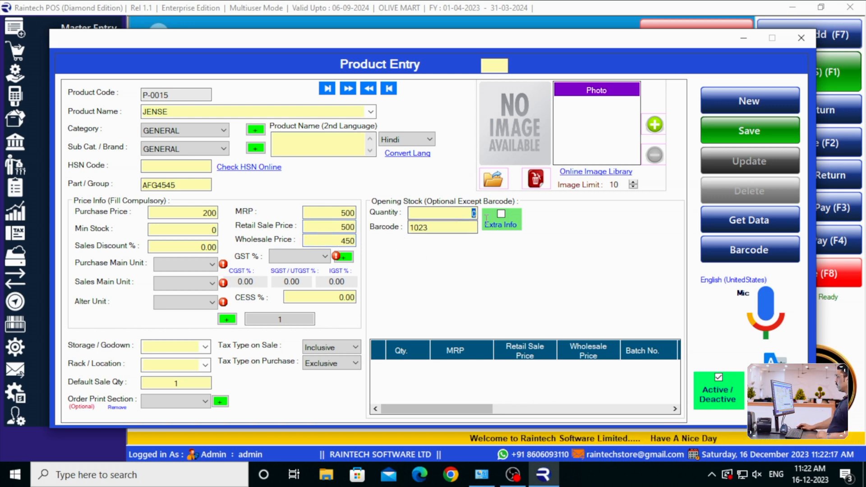
# Set the purchase, sales and alternate units to PCS and the GST rate to 12%
pyautogui.click(211, 265)
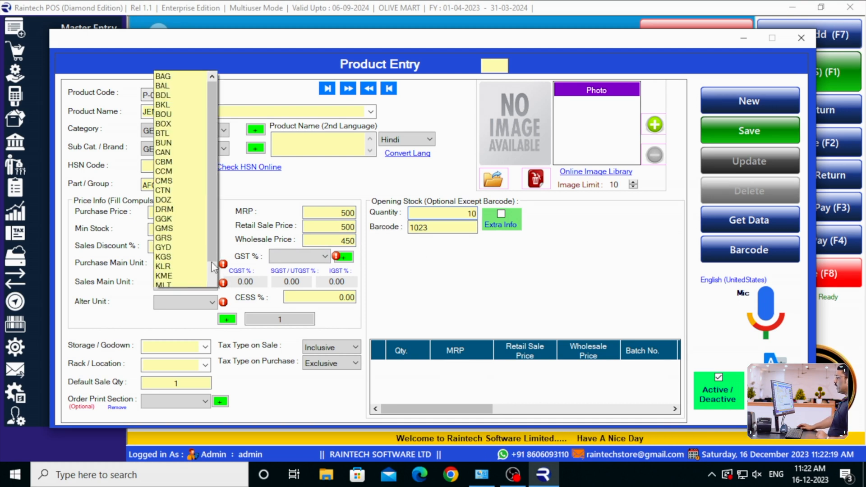
pyautogui.click(181, 272)
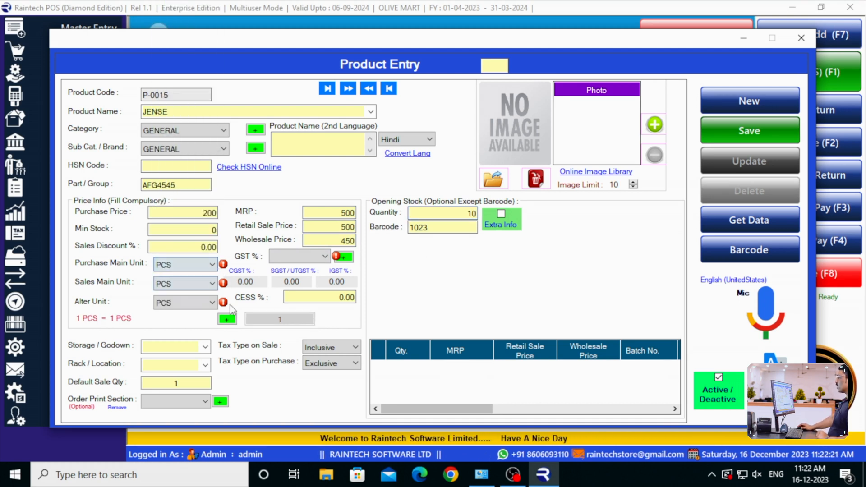
pyautogui.click(298, 256)
pyautogui.click(291, 271)
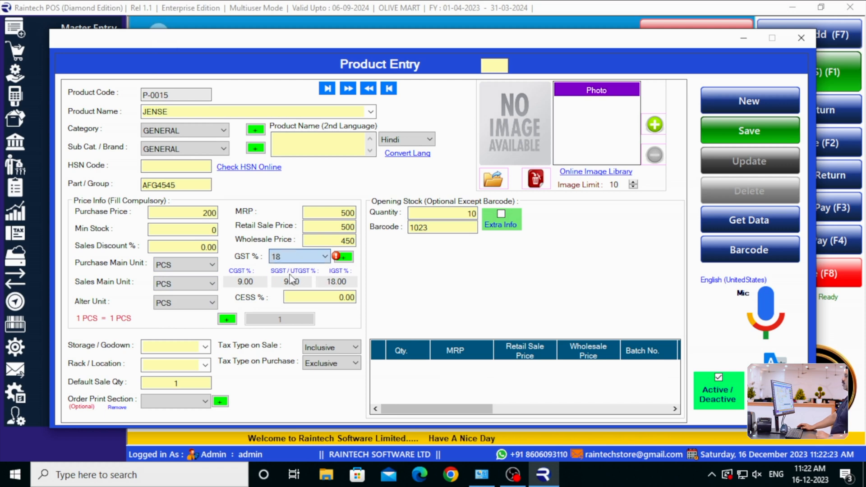
pyautogui.click(298, 256)
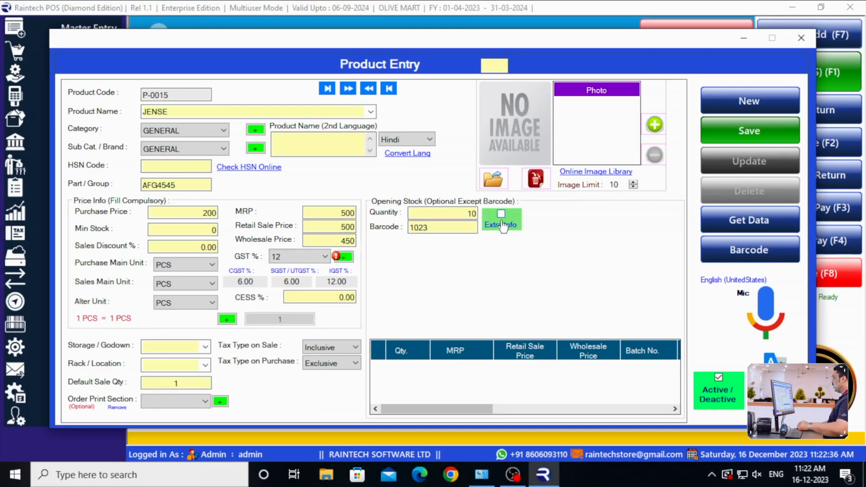
# Enable extra stock info and add batch SDHU11: quantity 10, purchase price 200, MRP and retail 500, wholesale 450, size XL, colour BLUE
pyautogui.click(495, 227)
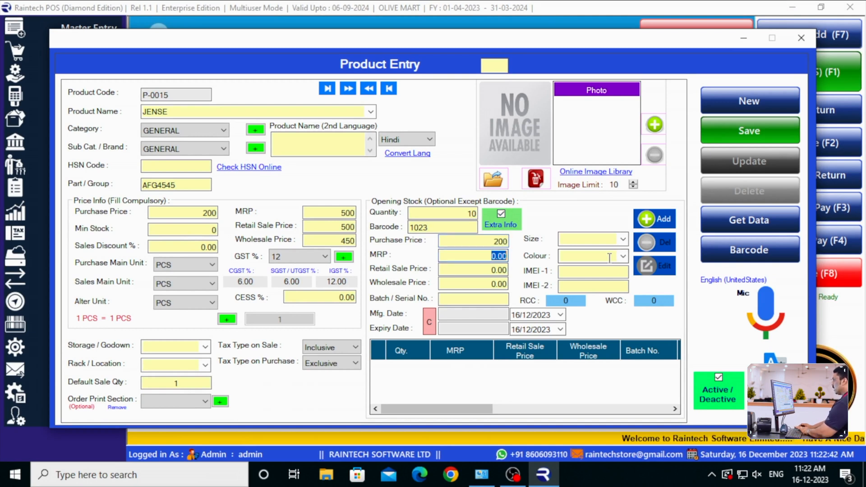
pyautogui.click(492, 269)
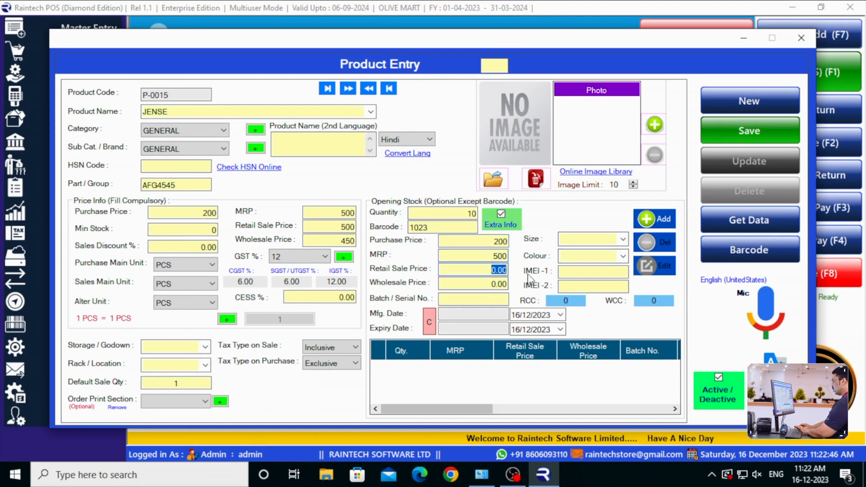
pyautogui.write('4')
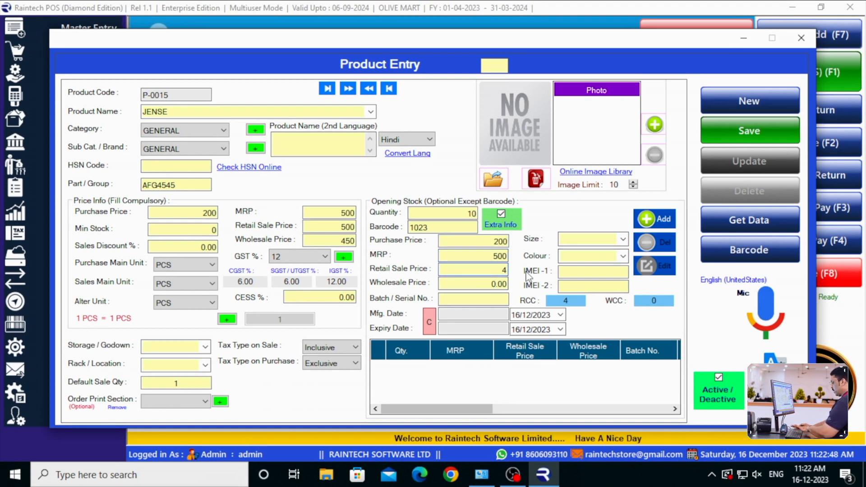
pyautogui.write('00')
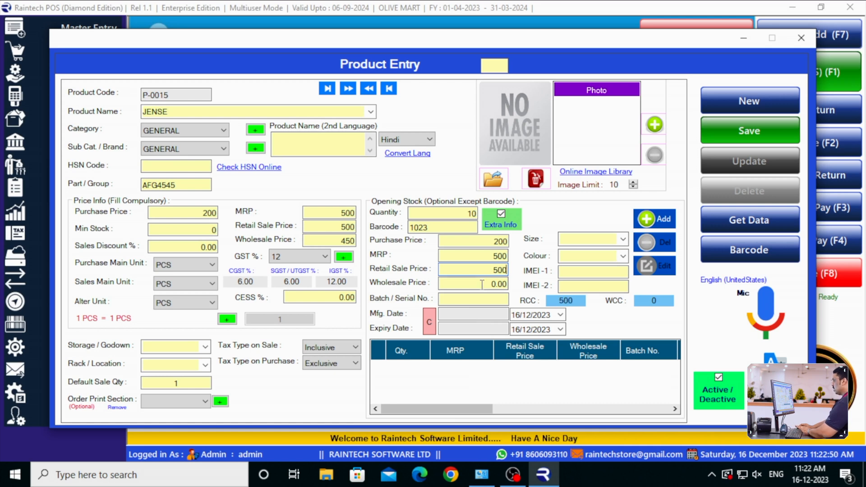
pyautogui.click(481, 284)
pyautogui.write('450')
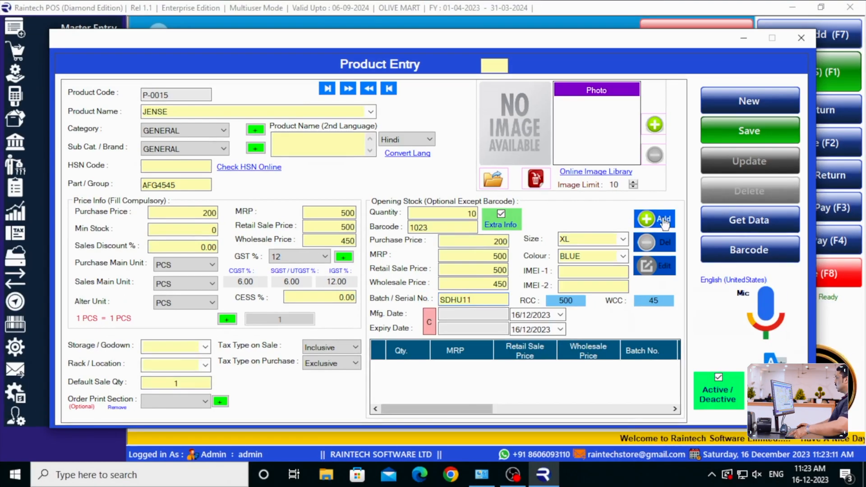
pyautogui.click(838, 151)
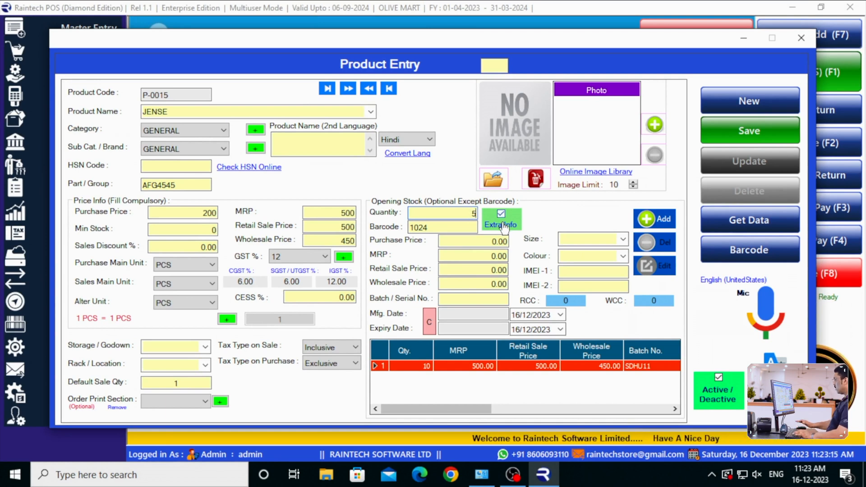
# Add opening stock batch 5455DD: quantity 5, purchase price 250, MRP and retail 600, wholesale 550, size XXL, colour DARK BLUE
pyautogui.click(481, 242)
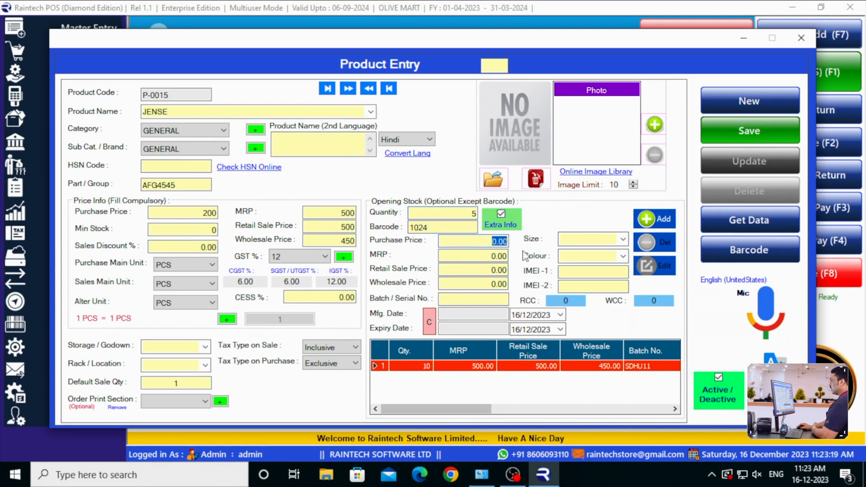
pyautogui.write('2')
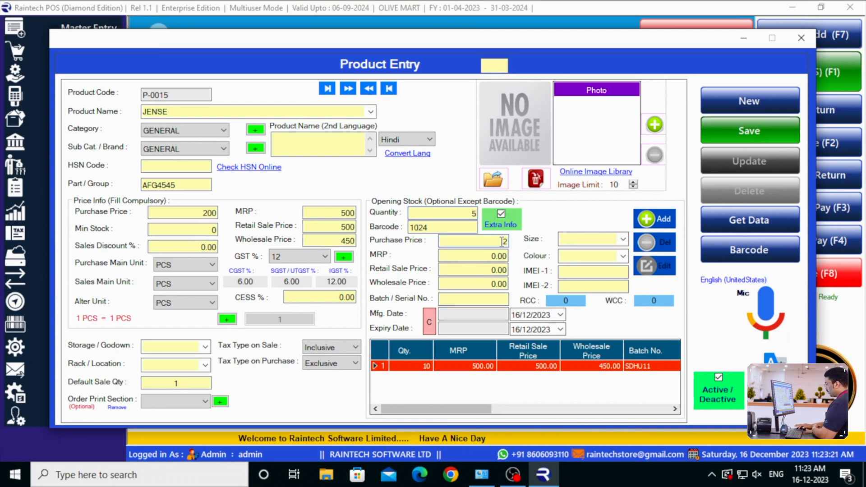
pyautogui.write('50')
pyautogui.press('Return')
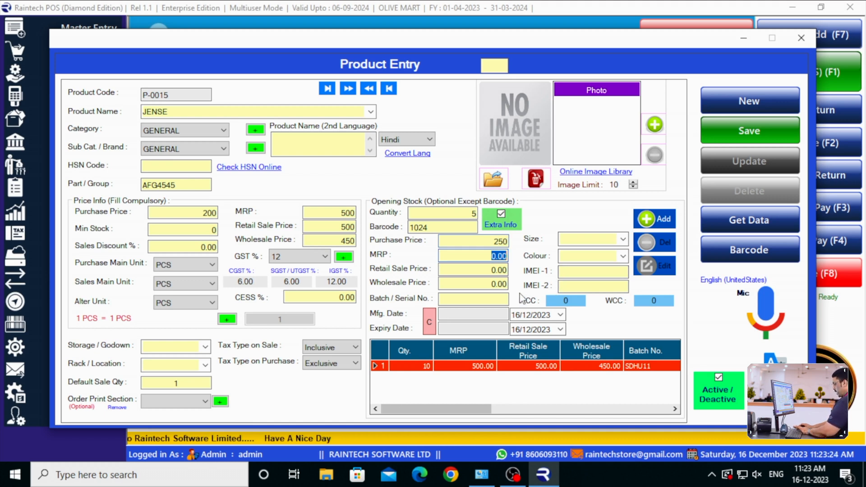
pyautogui.write('600')
pyautogui.press('Return')
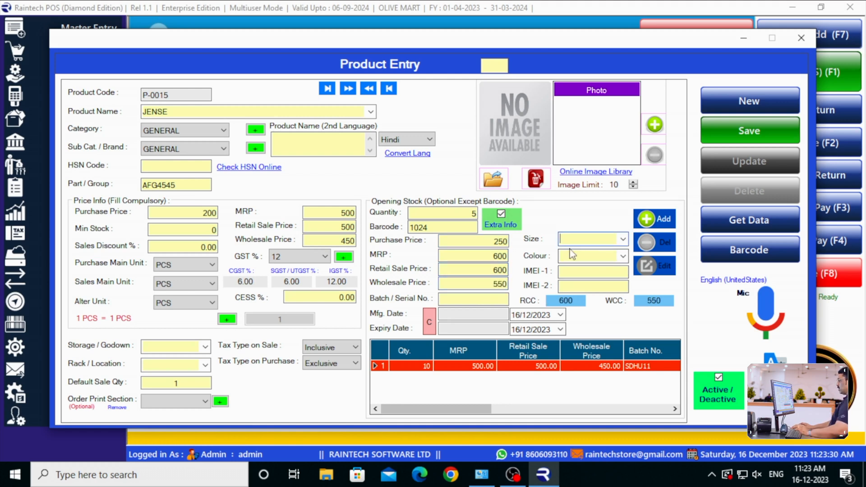
pyautogui.write('XXL')
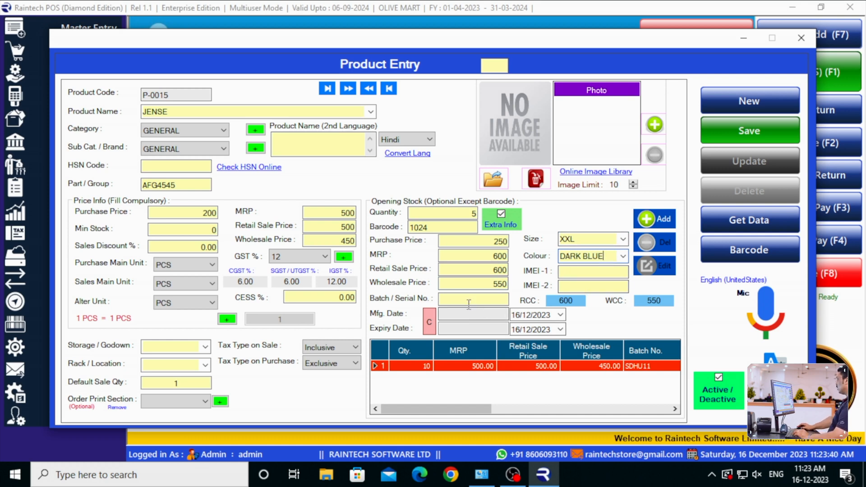
pyautogui.write('5DD')
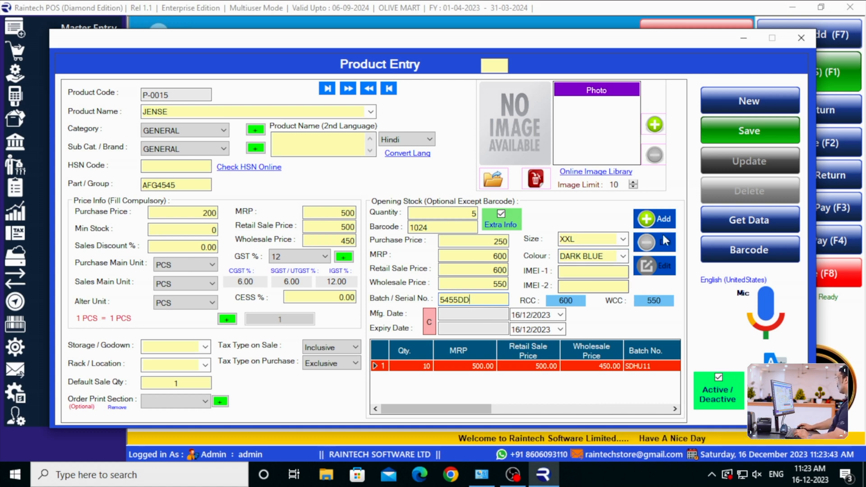
pyautogui.click(654, 220)
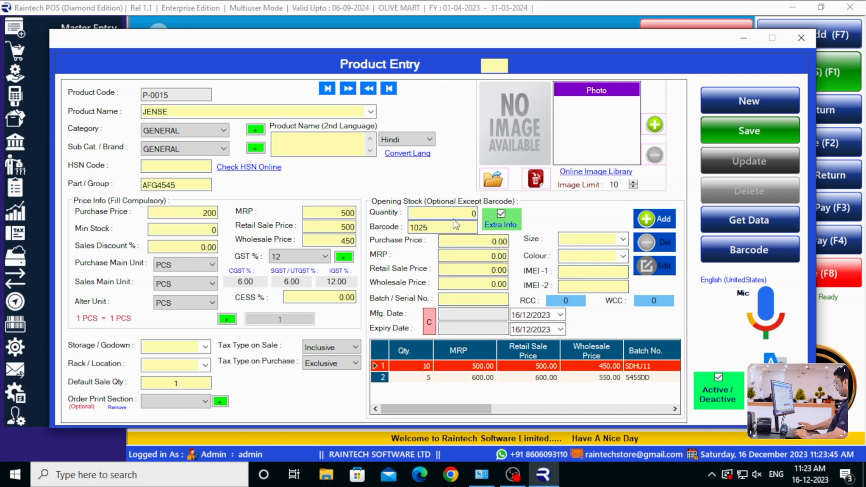
# Add opening stock batch SD445: quantity 2, purchase price 300, MRP and retail 700, wholesale 650, size L, colour LIGHT BLUE
pyautogui.write('2')
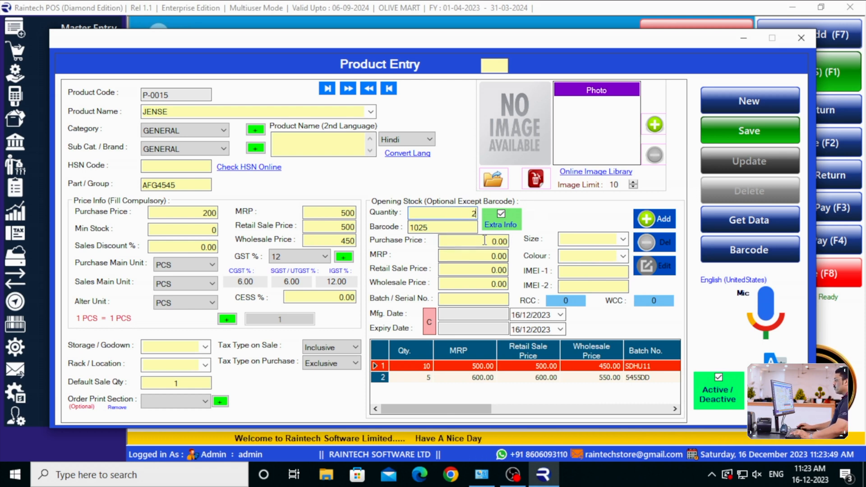
pyautogui.moveTo(487, 242); pyautogui.dragTo(541, 250)
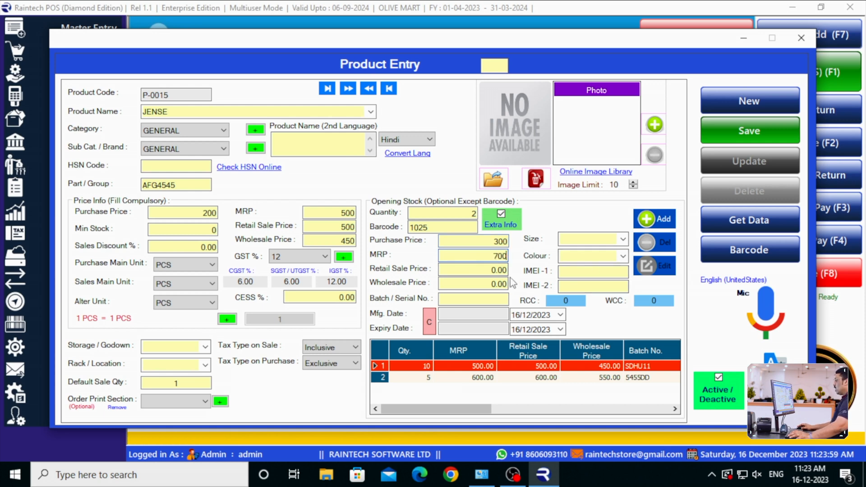
pyautogui.write('70')
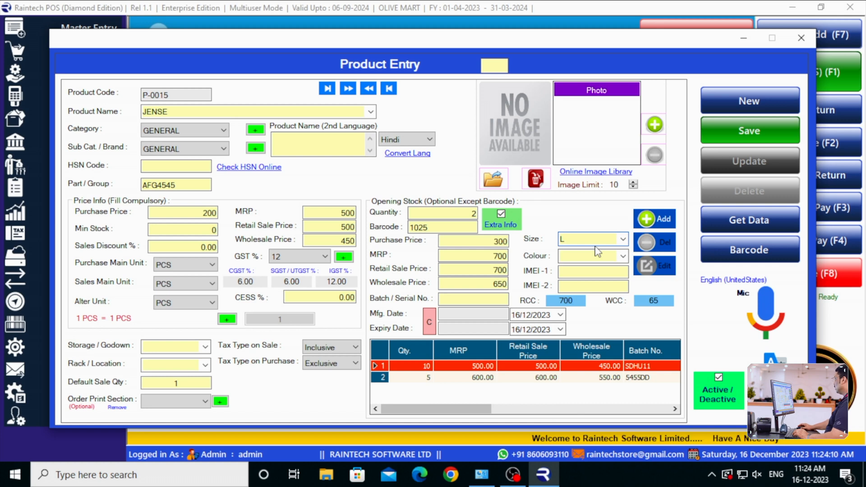
pyautogui.write('L')
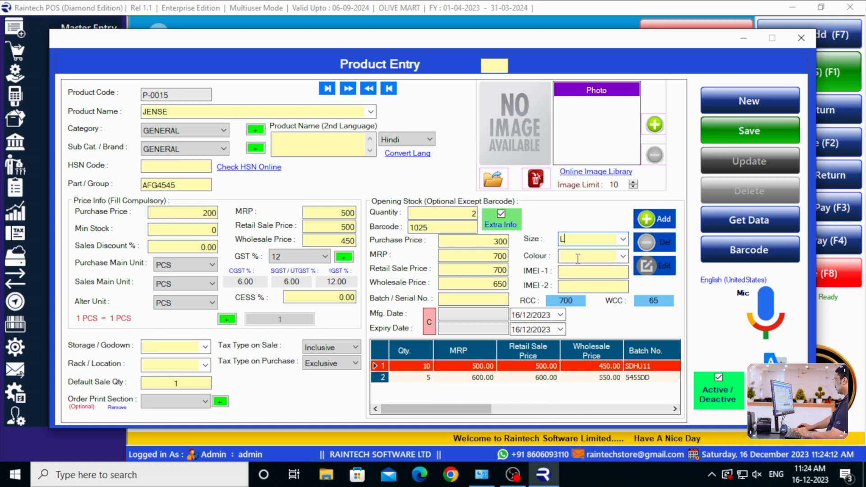
pyautogui.click(570, 256)
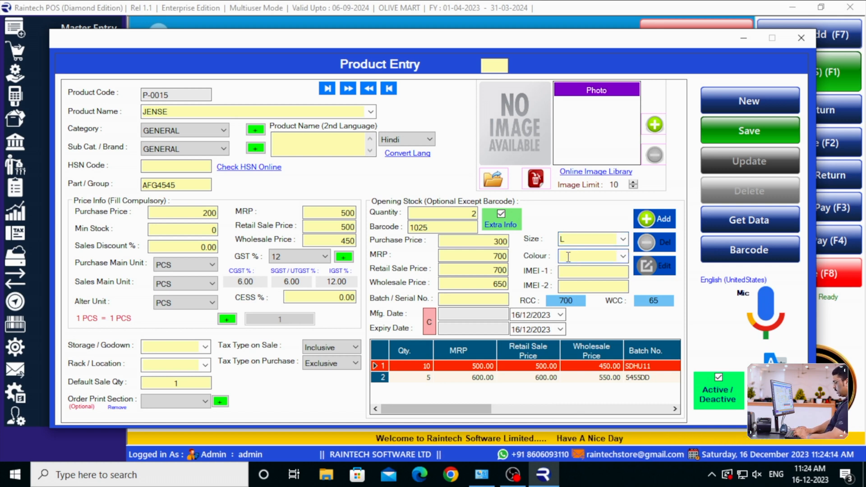
pyautogui.write('LIGHT BLUE')
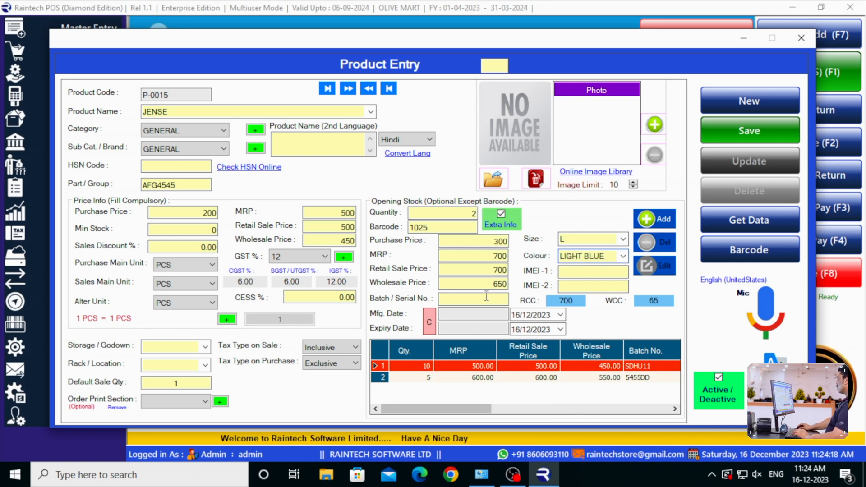
pyautogui.click(463, 295)
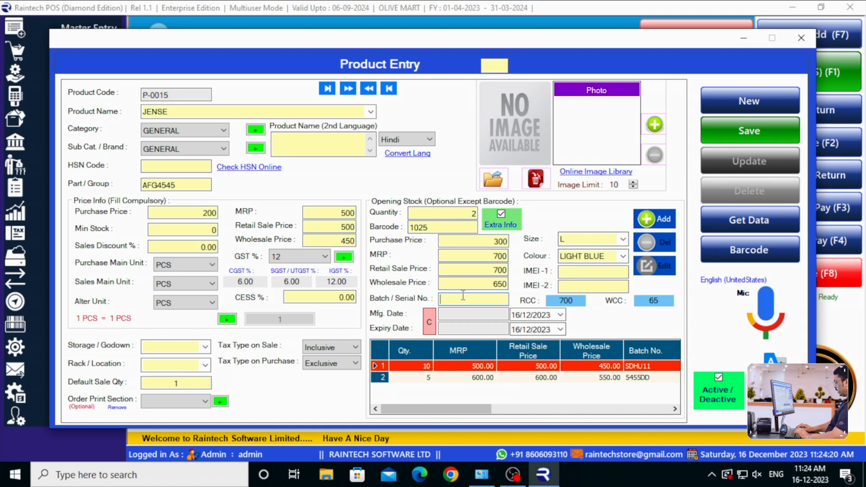
pyautogui.write('SD445')
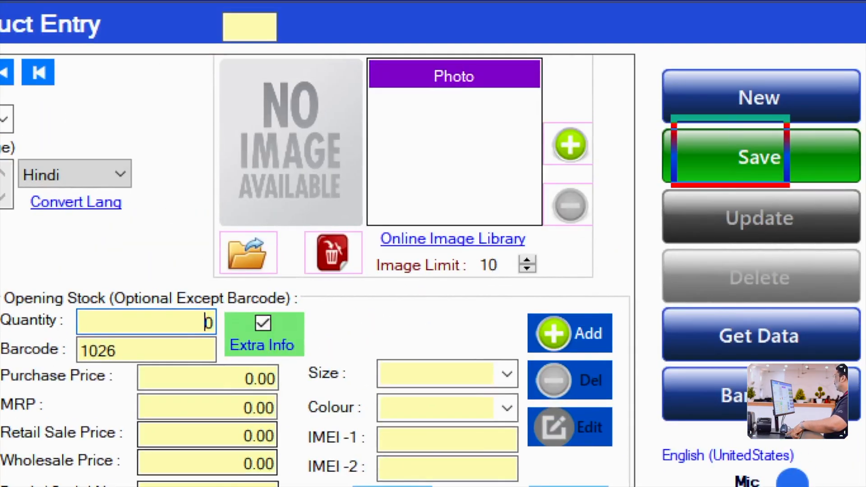
# Save the JENSE product record with its three opening stock batches
pyautogui.click(750, 139)
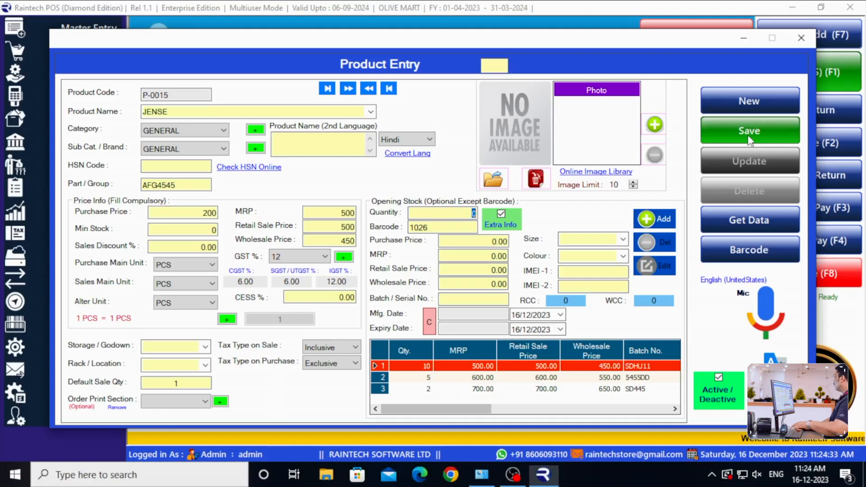
pyautogui.click(749, 140)
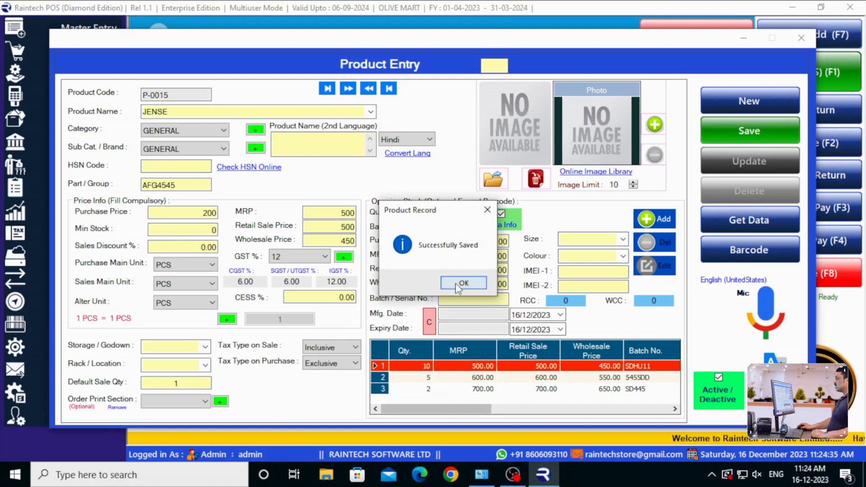
pyautogui.click(459, 285)
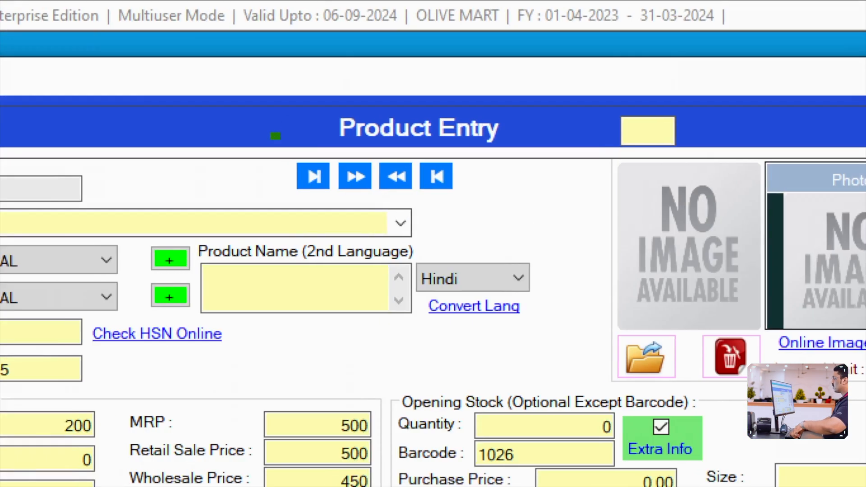
# Load the saved JENSE product record and open barcode printing for its batches
pyautogui.click(313, 177)
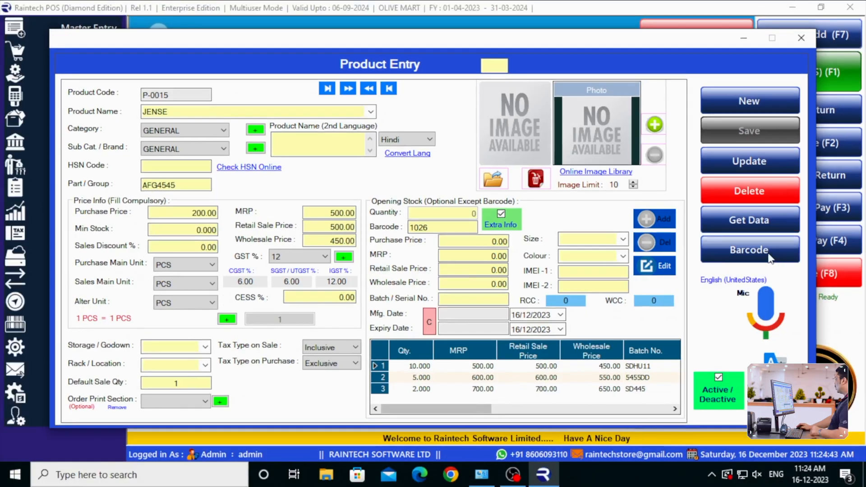
pyautogui.click(646, 259)
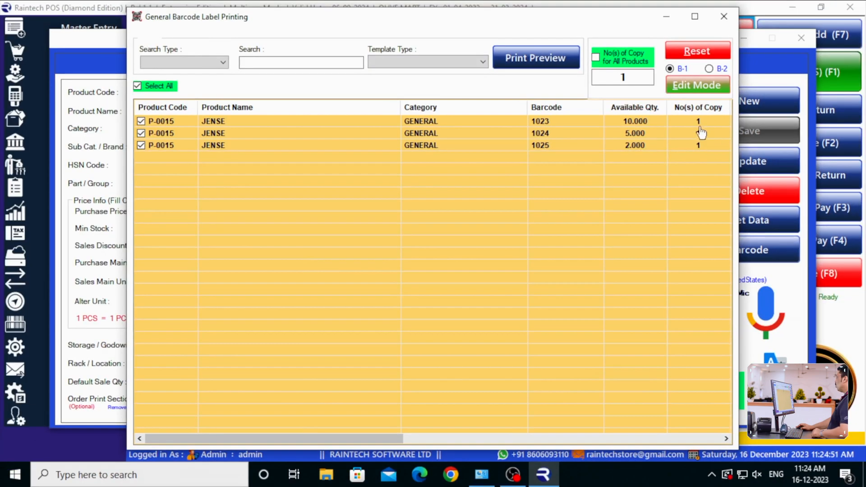
# Set the number of label copies to 2 for each JENSE barcode: 1023, 1024 and 1025
pyautogui.click(734, 126)
pyautogui.click(698, 121)
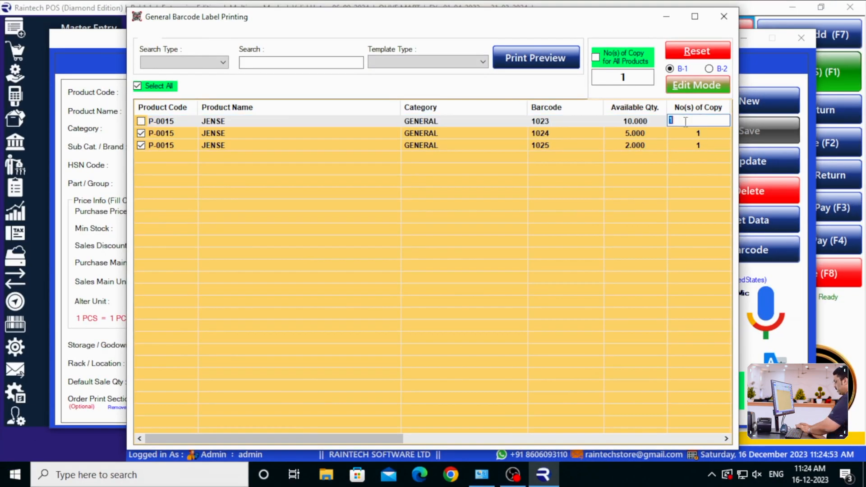
pyautogui.write('2')
pyautogui.click(698, 133)
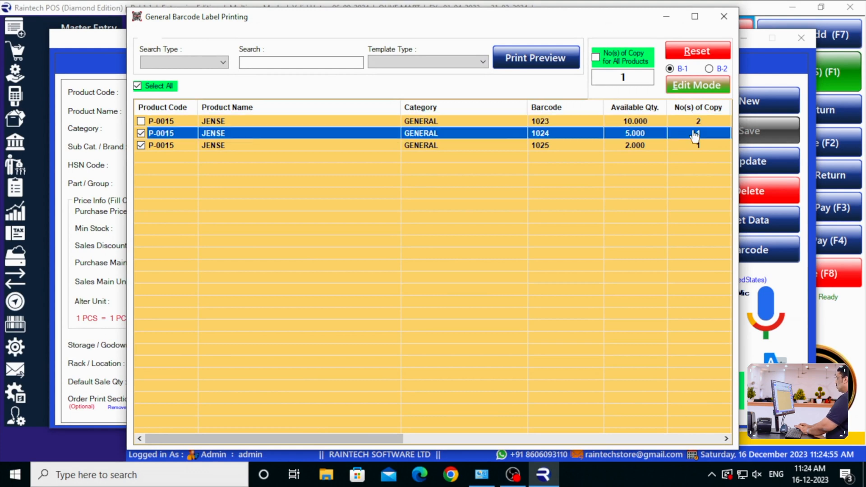
pyautogui.write('2')
pyautogui.click(695, 144)
pyautogui.click(686, 174)
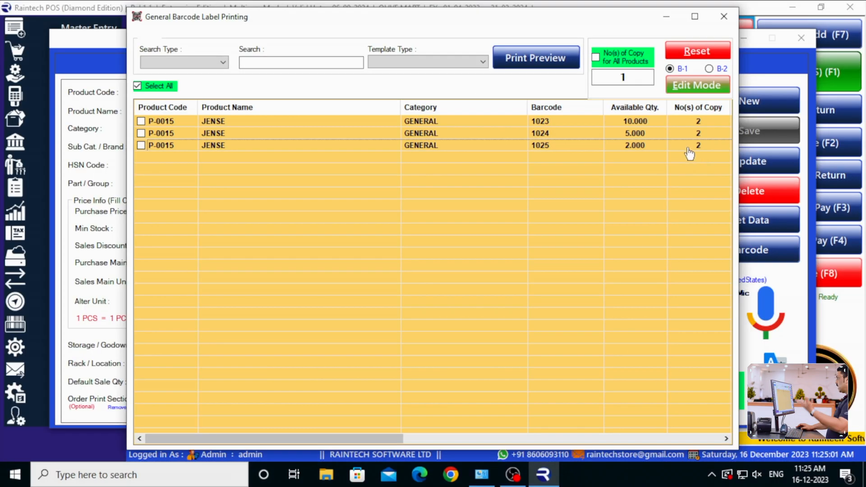
# Choose the Barcode Customise Single template and open the print preview of the labels
pyautogui.click(481, 62)
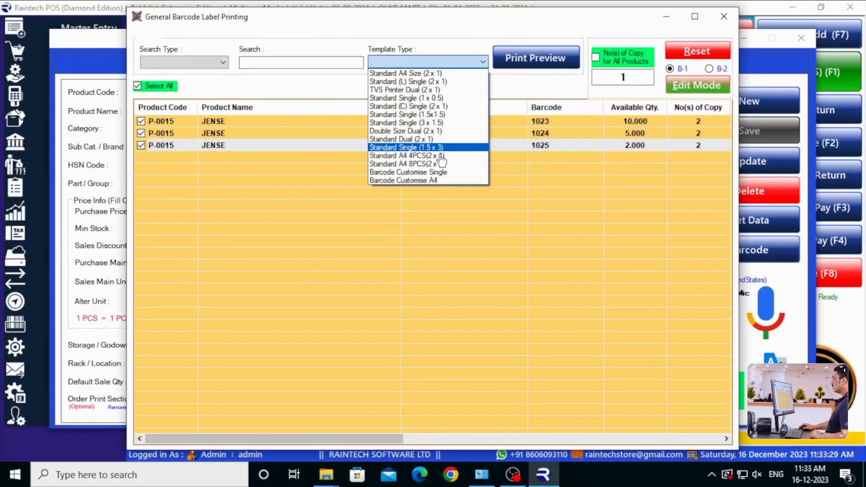
pyautogui.click(440, 172)
pyautogui.click(522, 59)
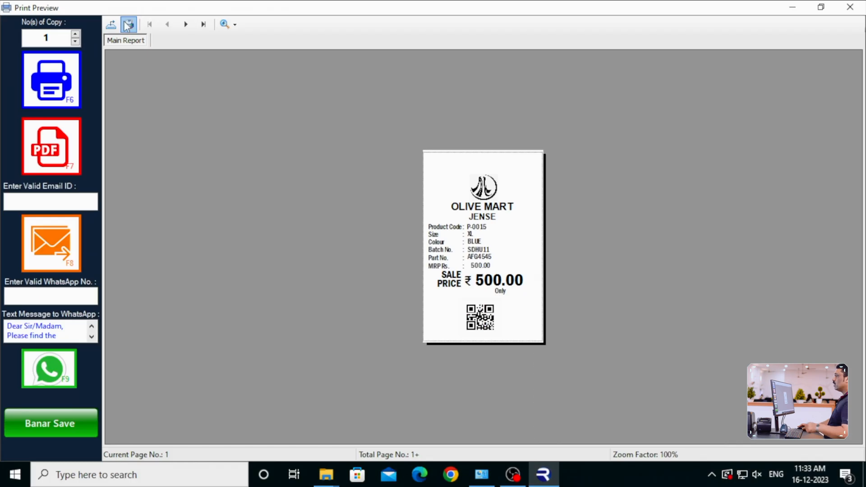
# Print the labels on 4BARCODE 4B-2054TB (Copy 1) using the BARCODE (50.0 mm x 80.0 mm) stock
pyautogui.click(187, 47)
pyautogui.click(119, 82)
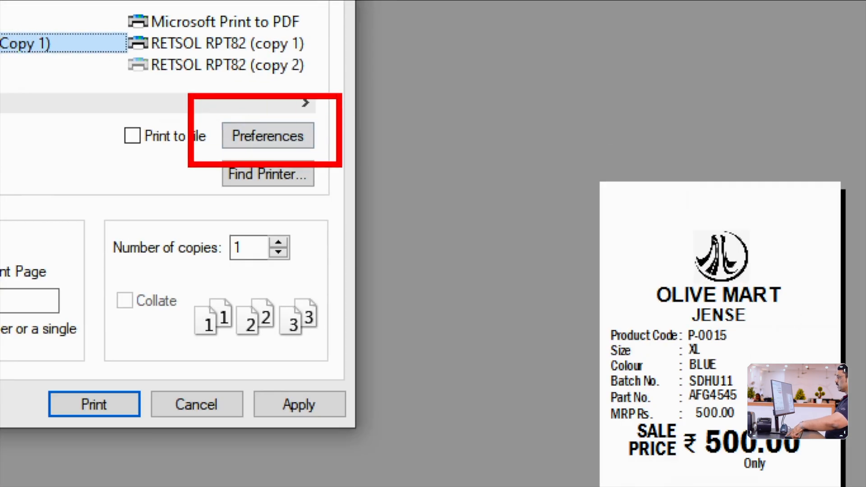
pyautogui.click(256, 130)
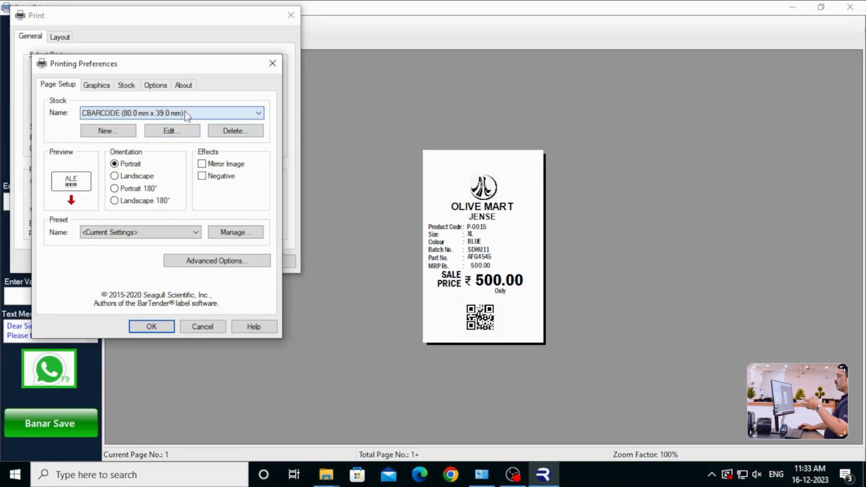
pyautogui.click(186, 115)
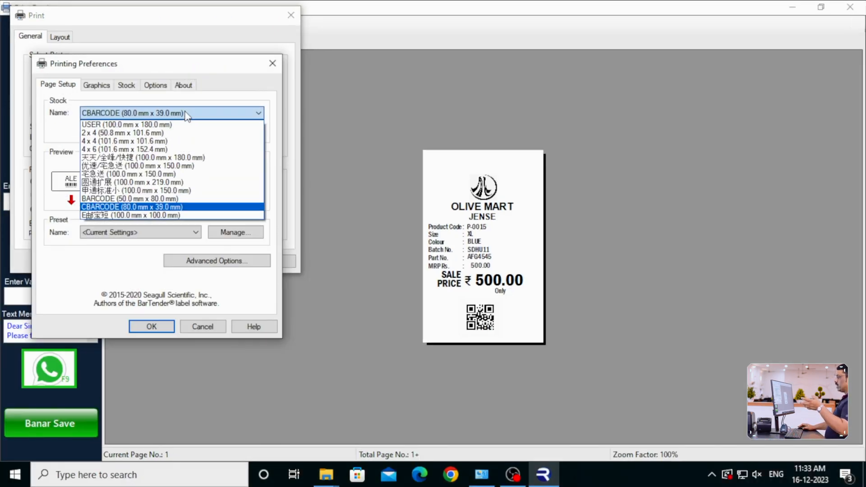
pyautogui.click(182, 199)
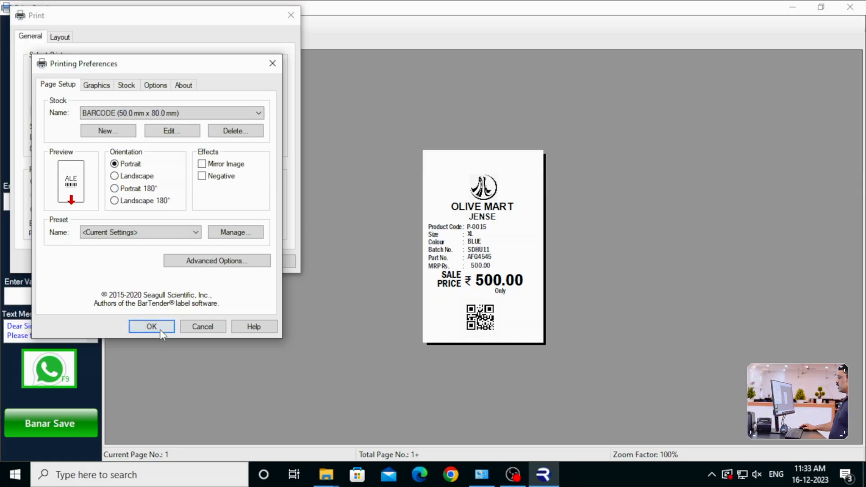
pyautogui.click(151, 326)
pyautogui.click(158, 257)
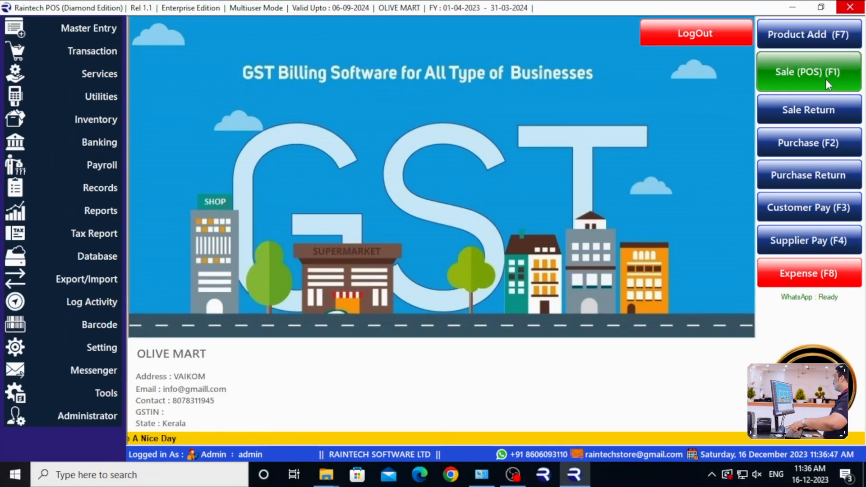
# Start a POS sale and enter JENSE barcodes 1024, 1025 and 1023 with a quantity of 2 each
pyautogui.click(785, 35)
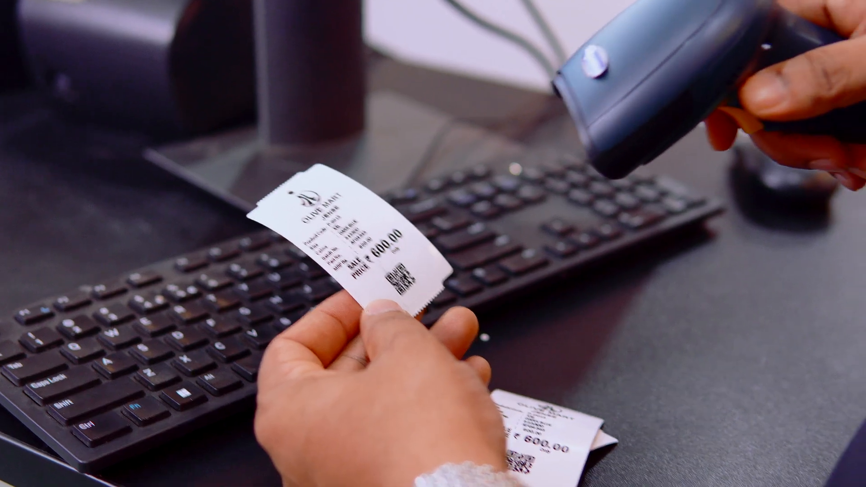
pyautogui.write('1024')
pyautogui.press('Return')
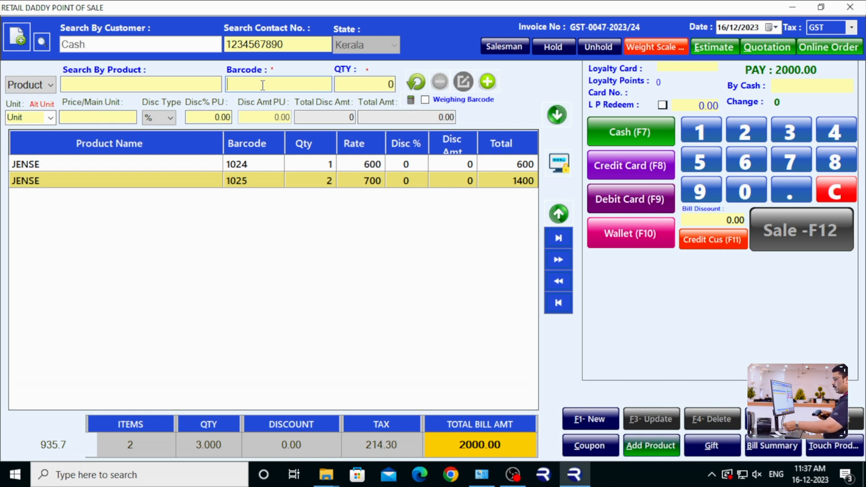
pyautogui.write('1023')
pyautogui.press('Return')
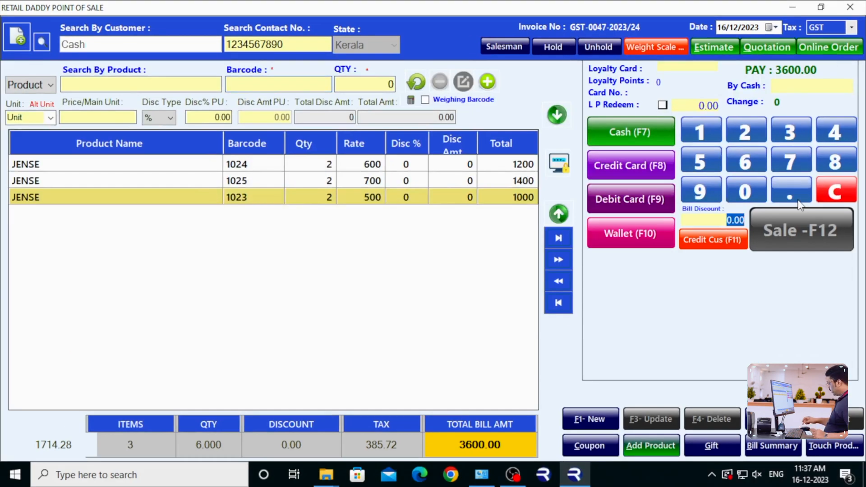
# Apply a bill discount of 600, save the bill as a cash sale and open its invoice for printing
pyautogui.write('00')
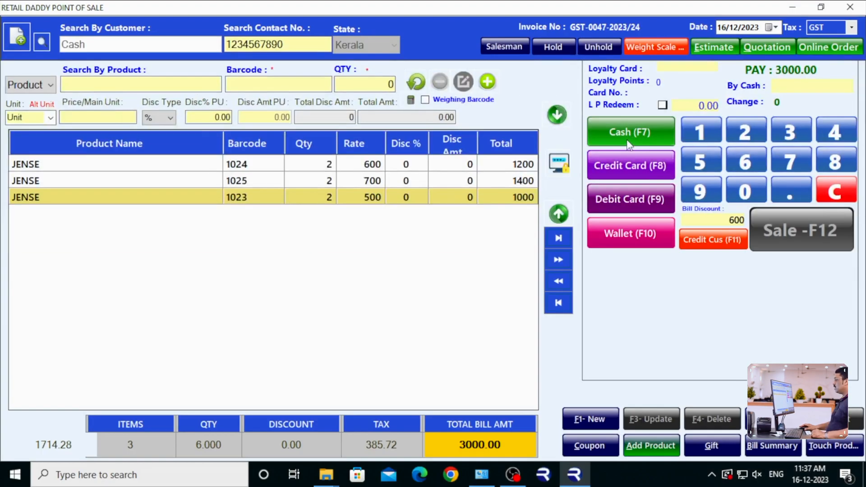
pyautogui.click(628, 144)
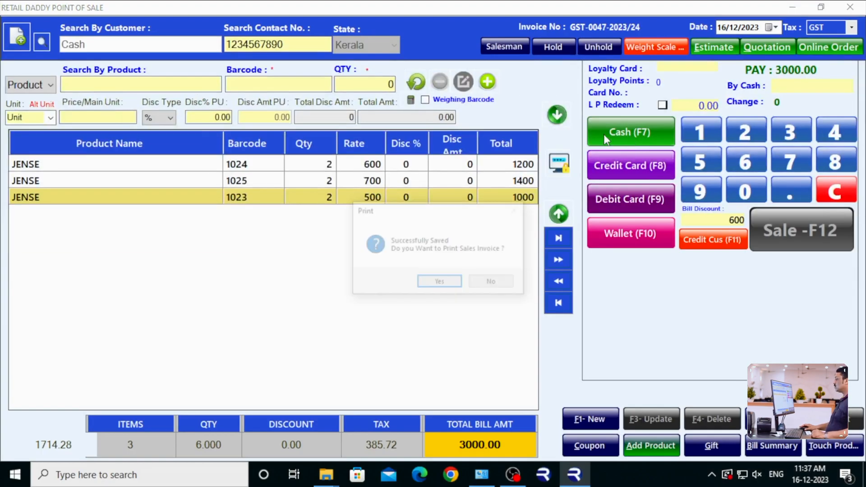
pyautogui.click(442, 283)
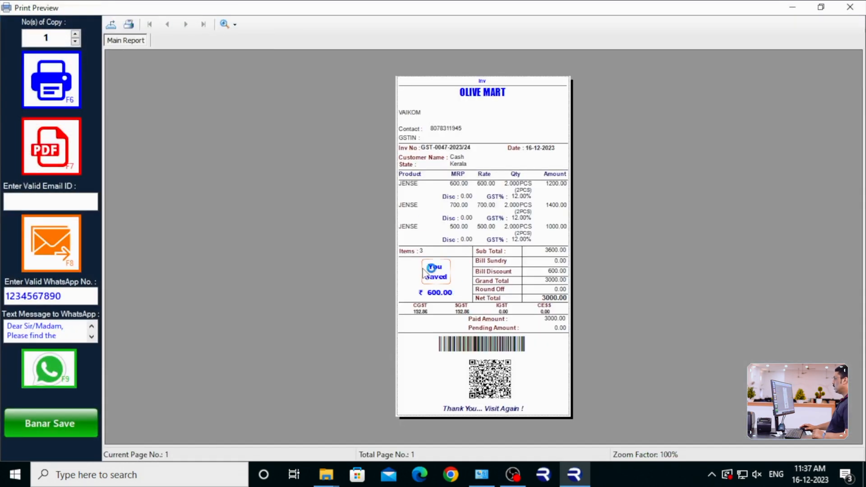
# Enlarge the invoice preview to 300% and examine its JENSE lines, bill discount, savings and payment amounts
pyautogui.click(230, 27)
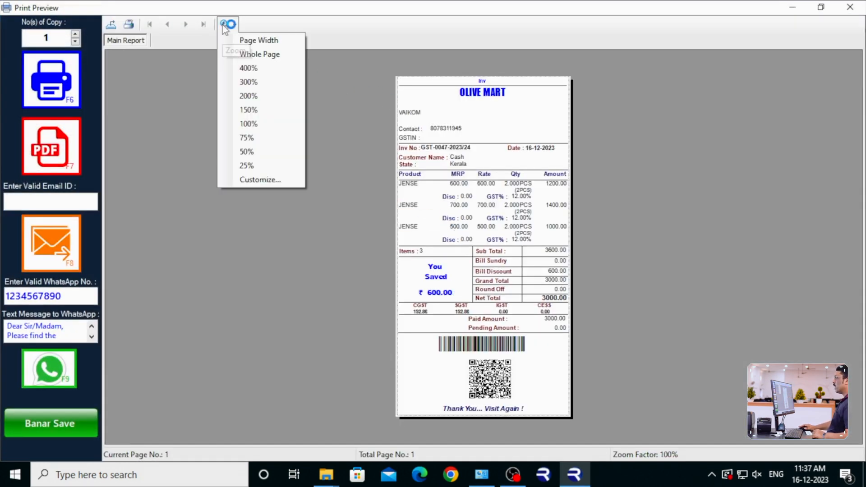
pyautogui.click(249, 82)
pyautogui.scroll(-6, 482, 226)
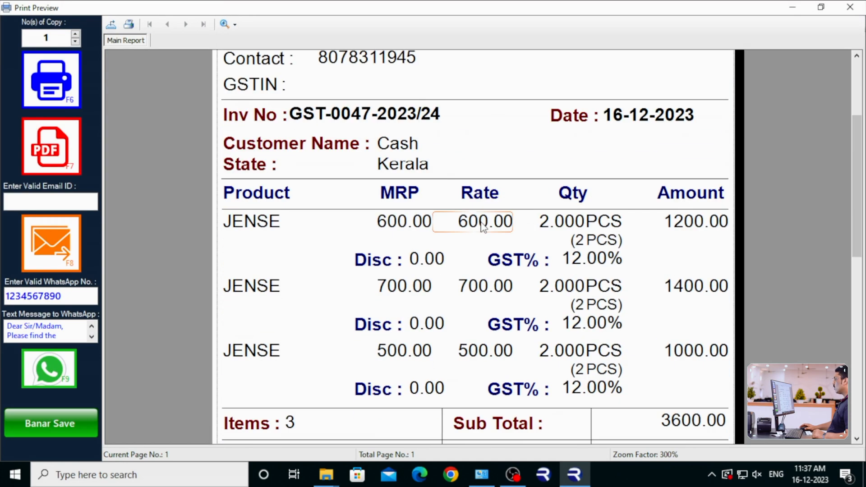
pyautogui.click(349, 317)
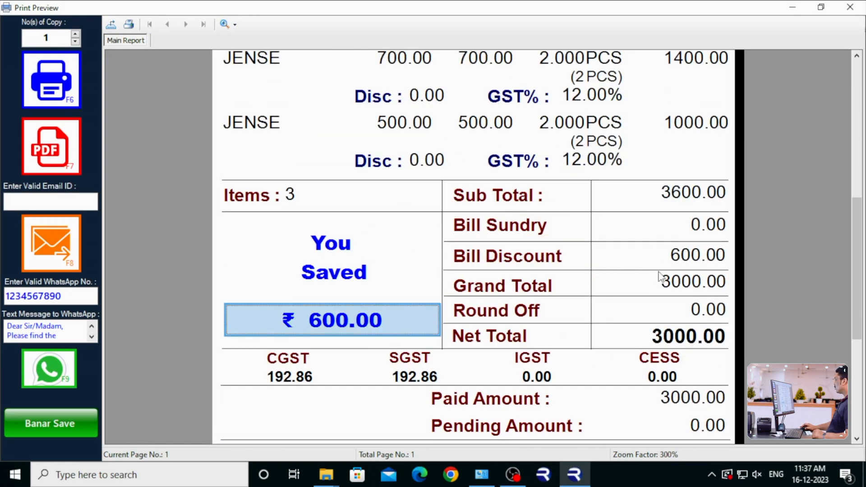
pyautogui.click(665, 256)
pyautogui.scroll(-4, 652, 275)
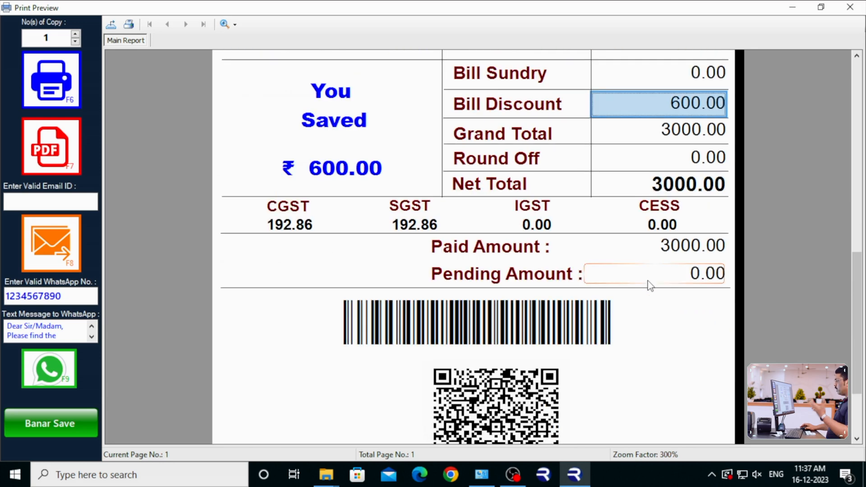
pyautogui.scroll(5, 435, 305)
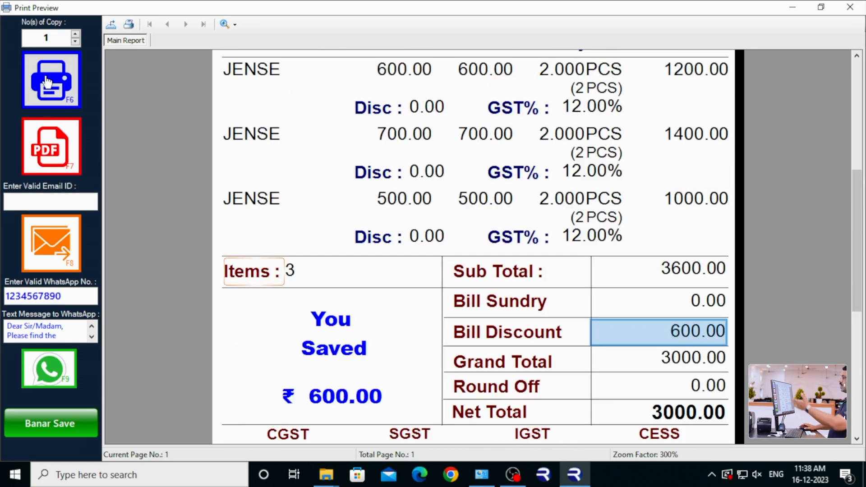